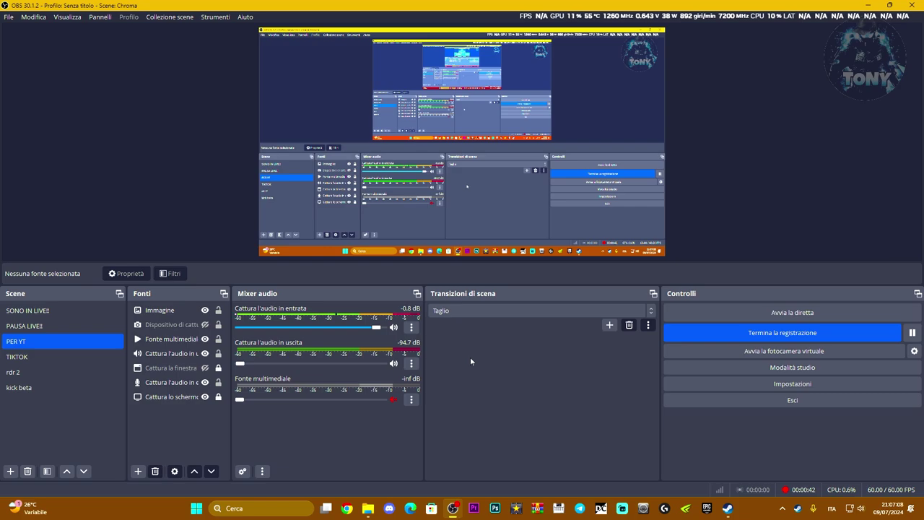
Step: Open the settings and review the video resolution and frame rate, plus the streaming output and encoder options
click(800, 389)
click(248, 158)
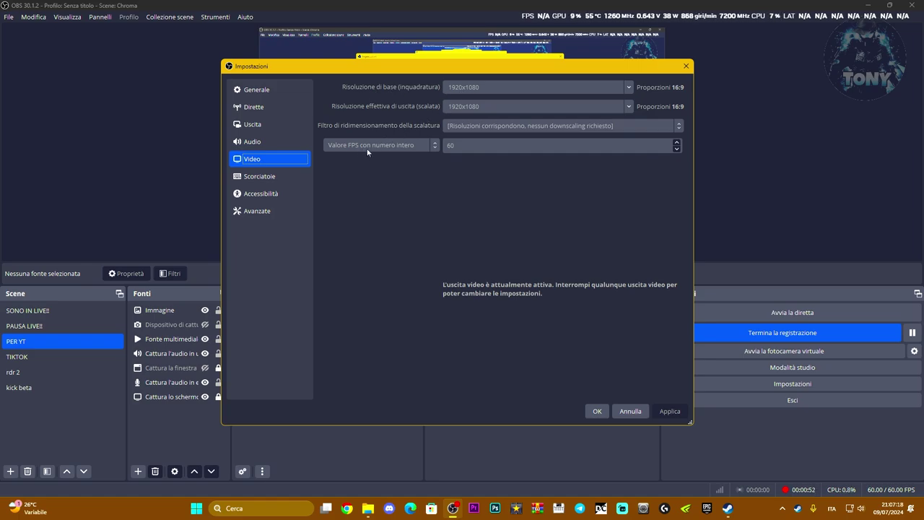
click(254, 123)
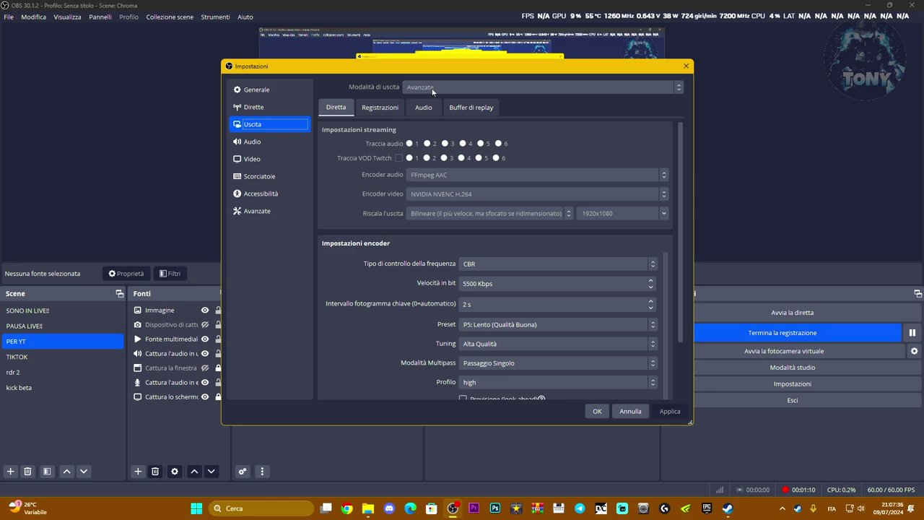
scroll(400, 299, down, 2)
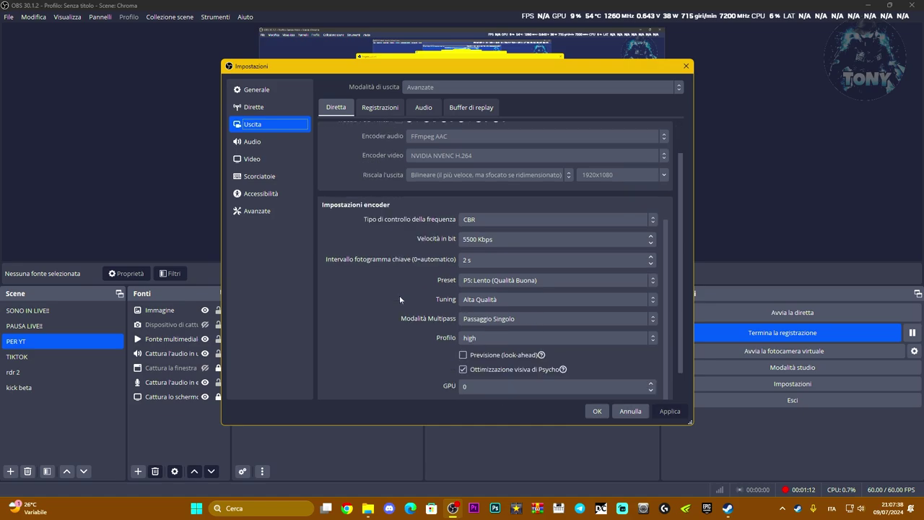
scroll(399, 295, down, 1)
scroll(400, 295, up, 3)
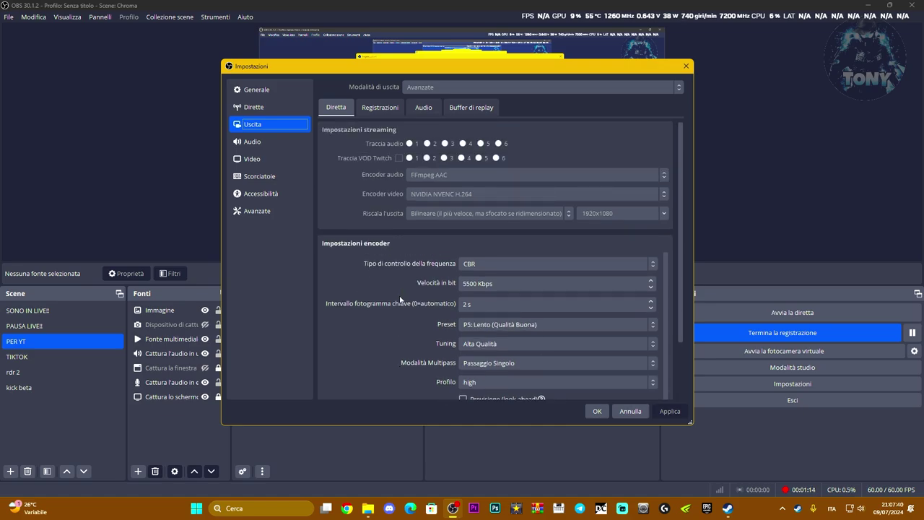
Step: Review the recording output settings and choose the P5: Lento (Qualità Buona) preset for the recording encoder
click(379, 107)
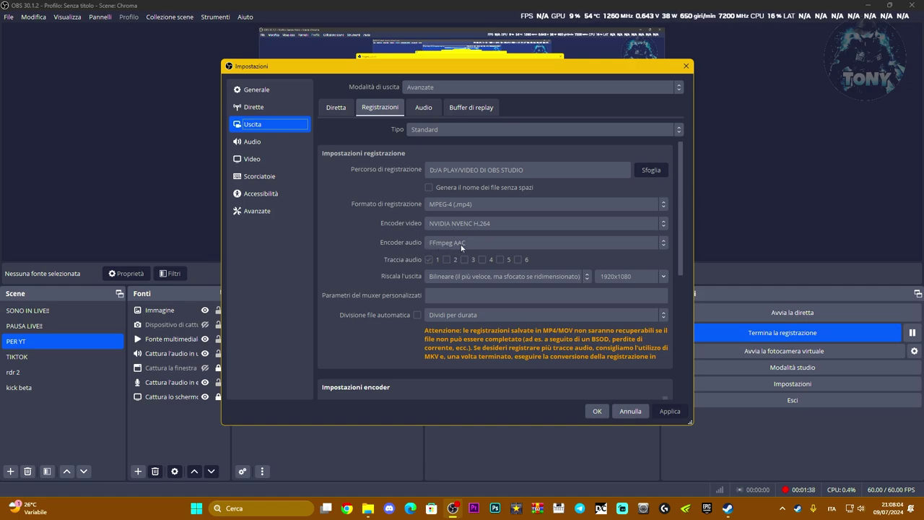
scroll(447, 248, down, 5)
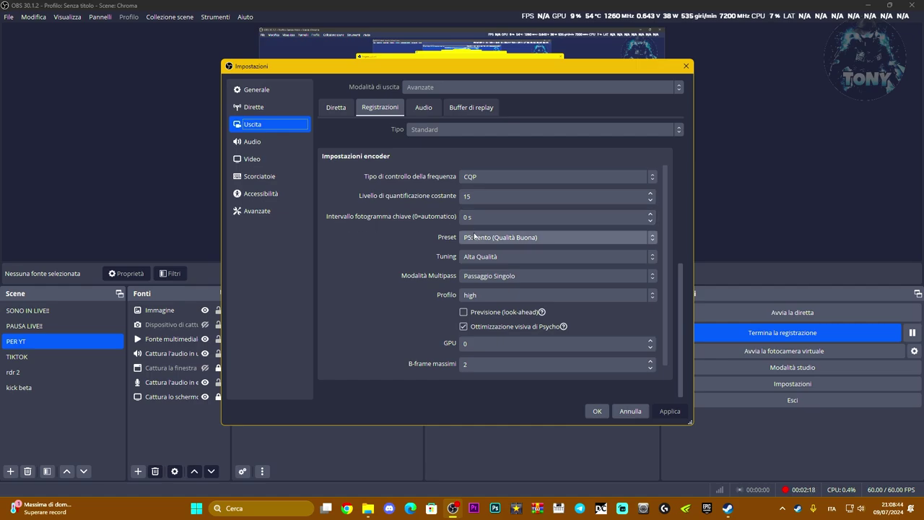
click(620, 241)
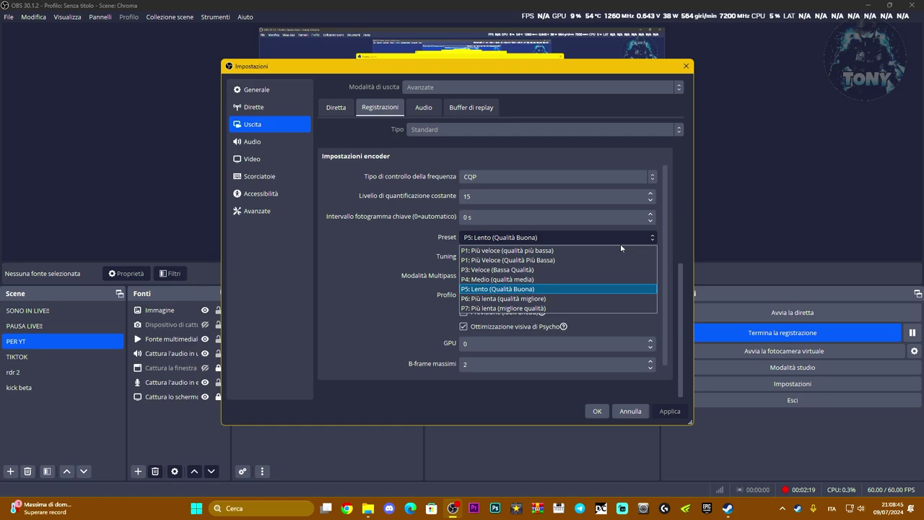
click(505, 292)
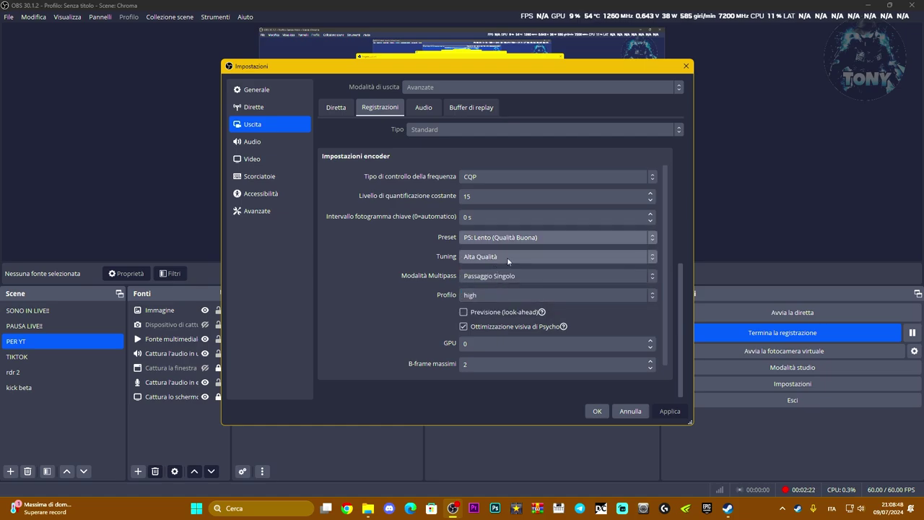
Step: Examine the tuning, multipass mode and profile choices of the recording encoder without changing them
click(507, 257)
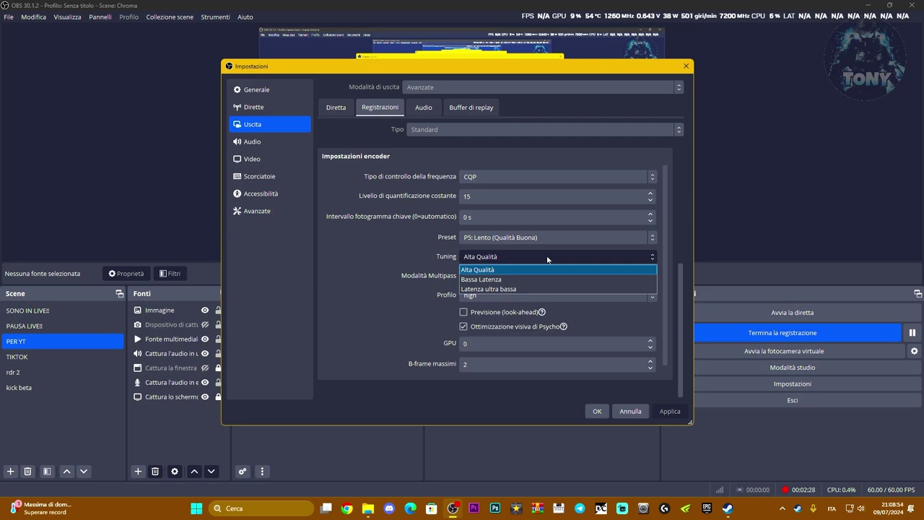
click(347, 270)
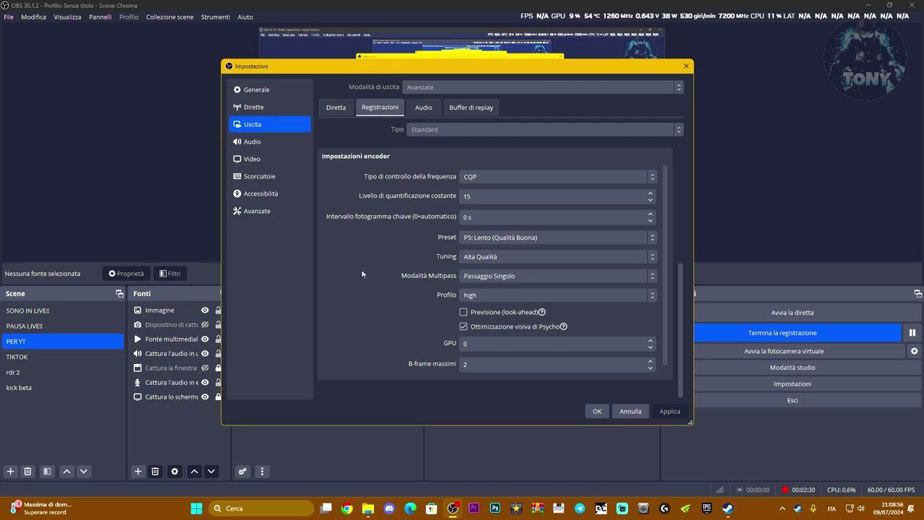
click(548, 278)
click(372, 304)
scroll(372, 308, down, 1)
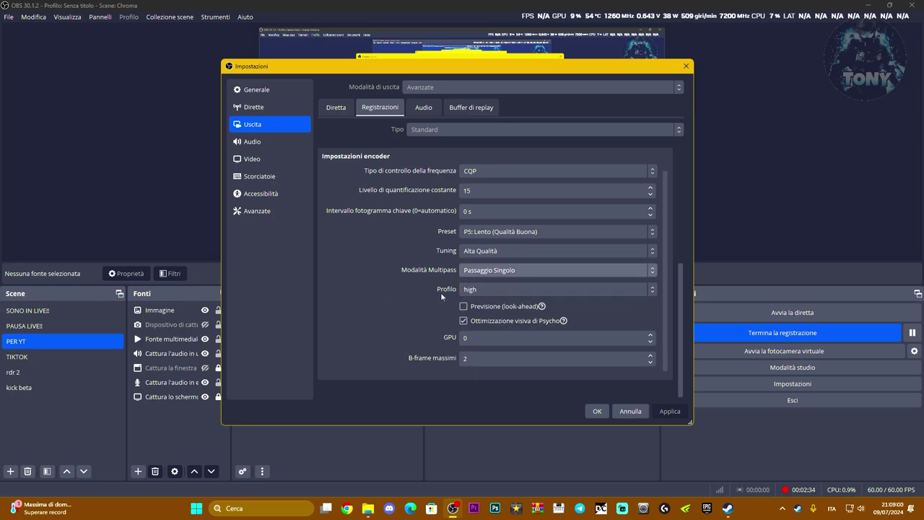
click(496, 288)
click(472, 304)
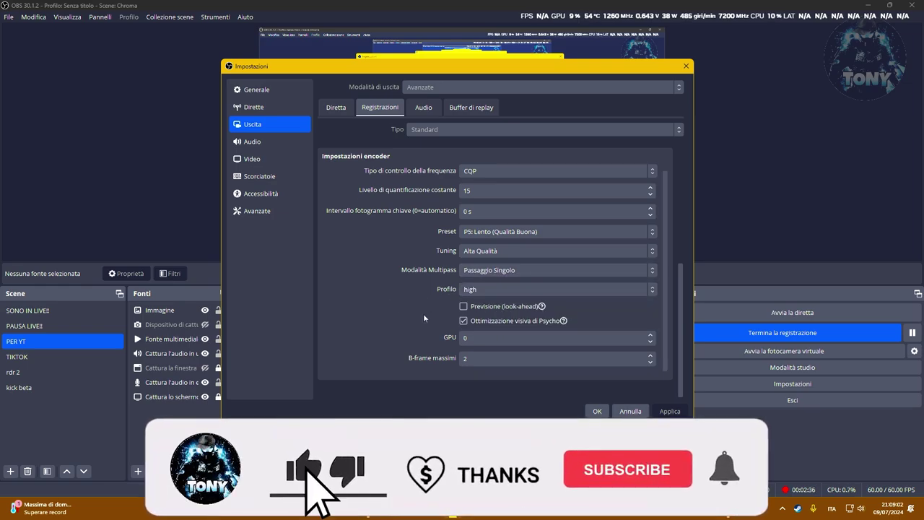
scroll(423, 314, down, 1)
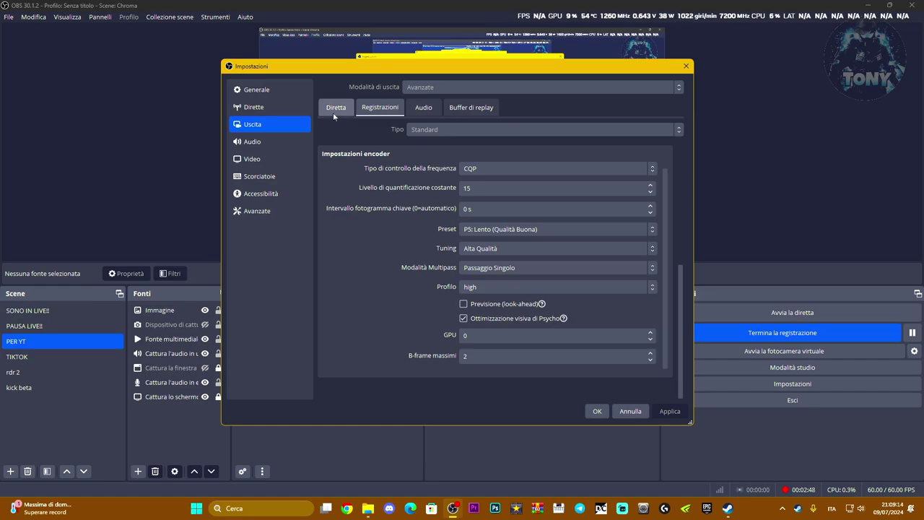
Step: Examine the rate control types offered for the streaming encoder, leaving the selection as it is
click(334, 108)
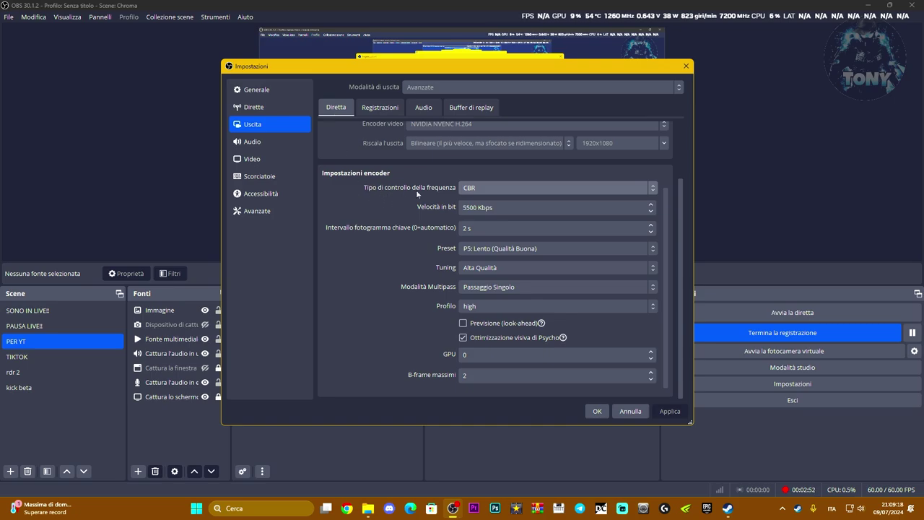
click(568, 187)
click(568, 188)
click(568, 191)
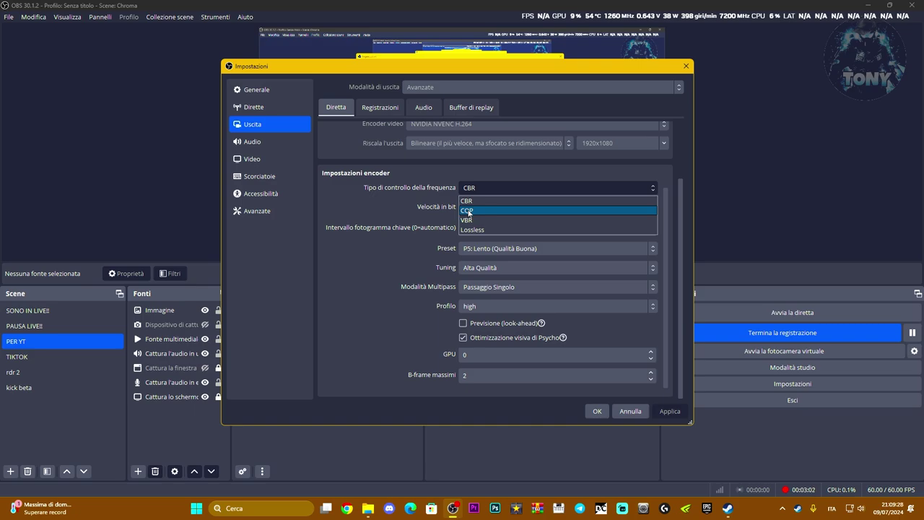
click(374, 210)
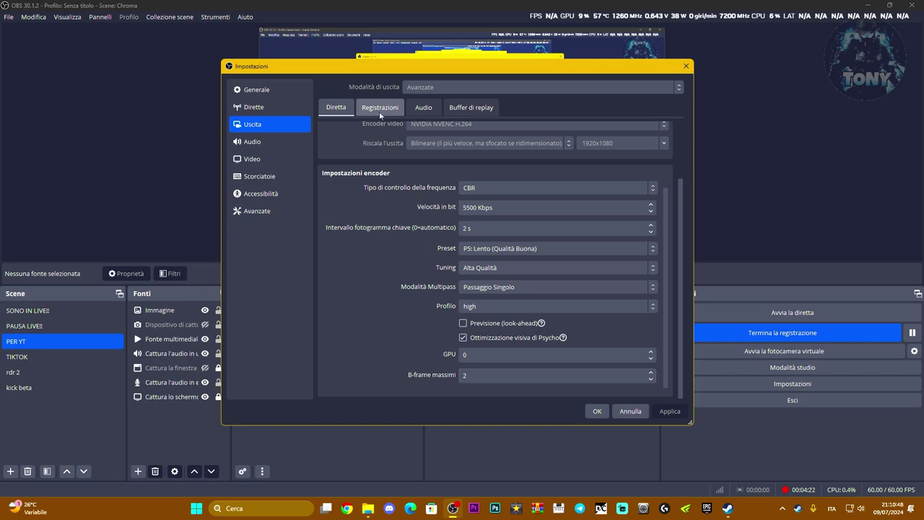
Step: Look through the streaming service, audio, video, hotkey, accessibility and output settings pages
click(270, 113)
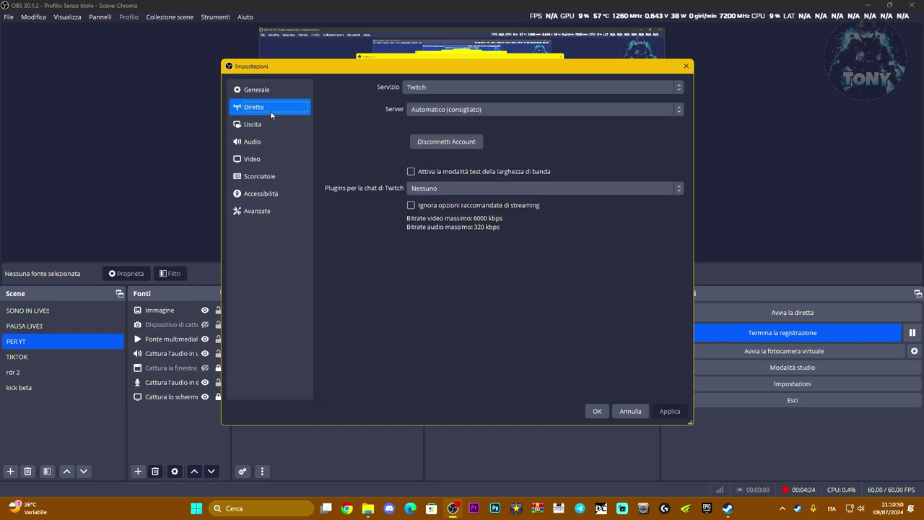
click(253, 141)
click(258, 160)
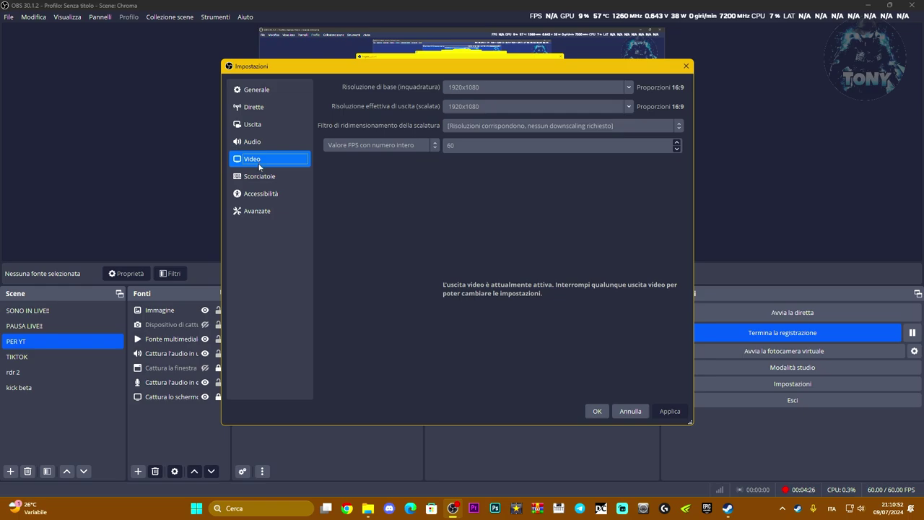
click(258, 176)
click(258, 193)
click(254, 124)
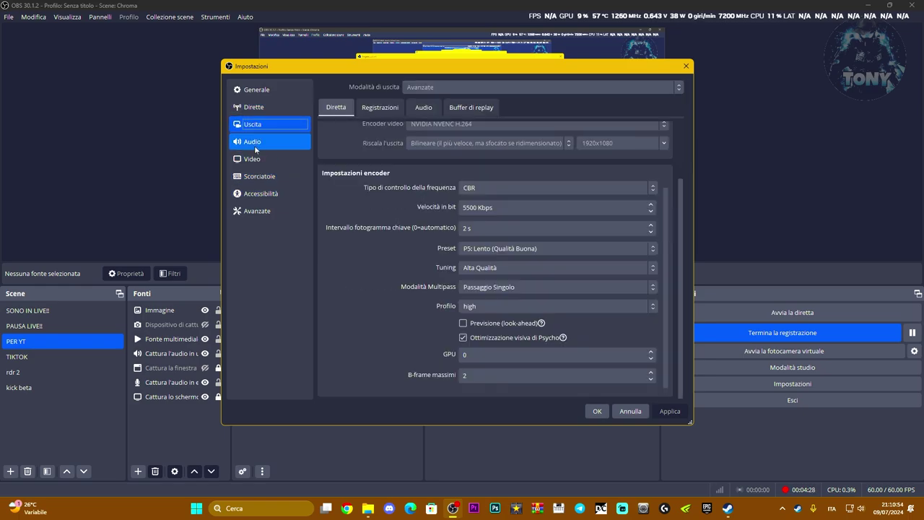
click(255, 145)
click(252, 160)
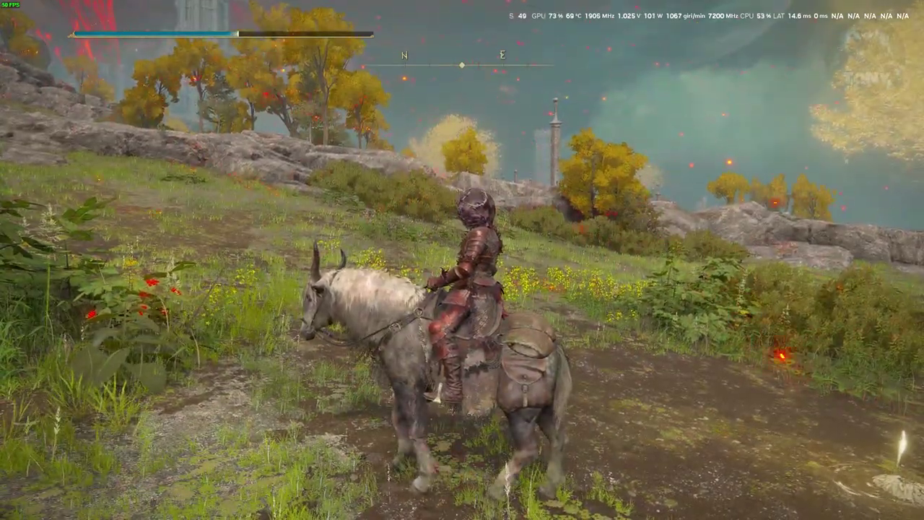
key(w)
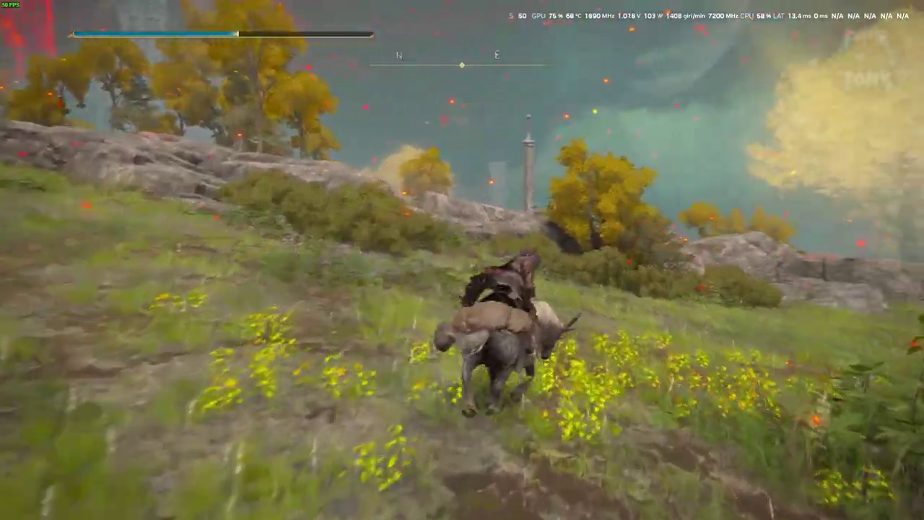
key(a)
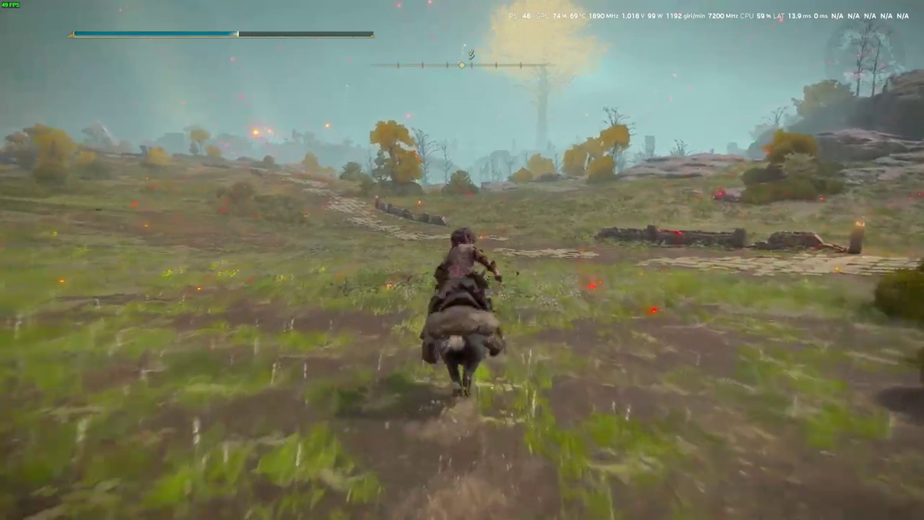
key(w)
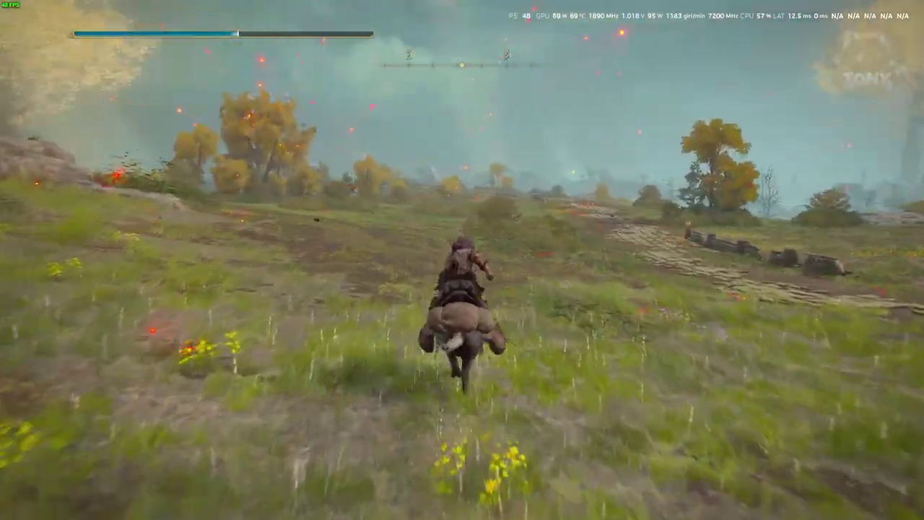
key(d)
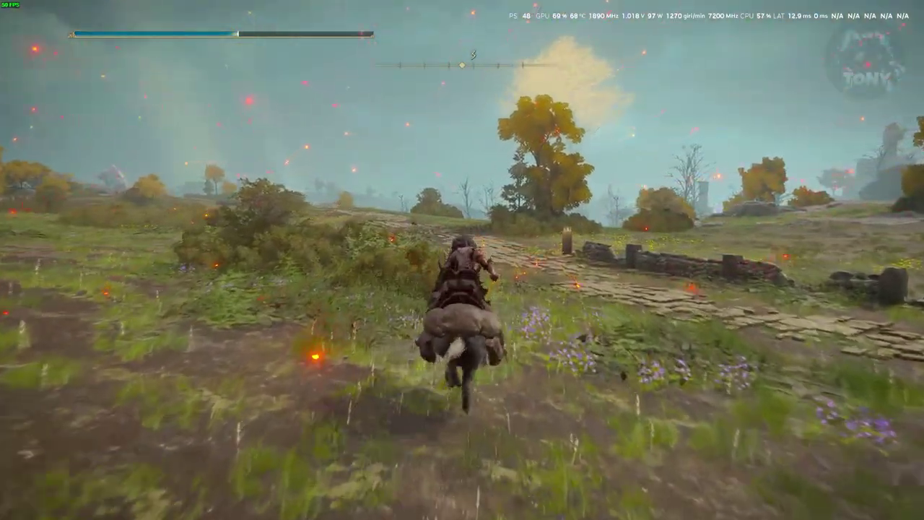
key(w)
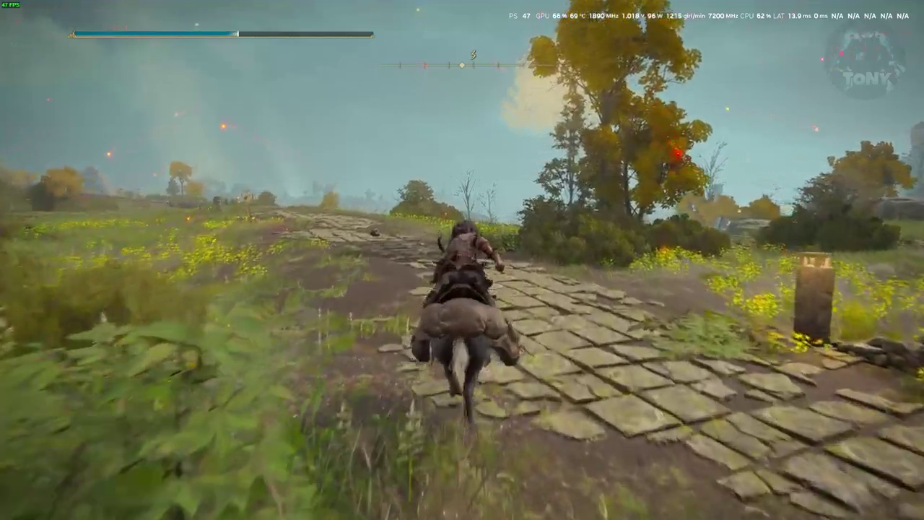
key(d)
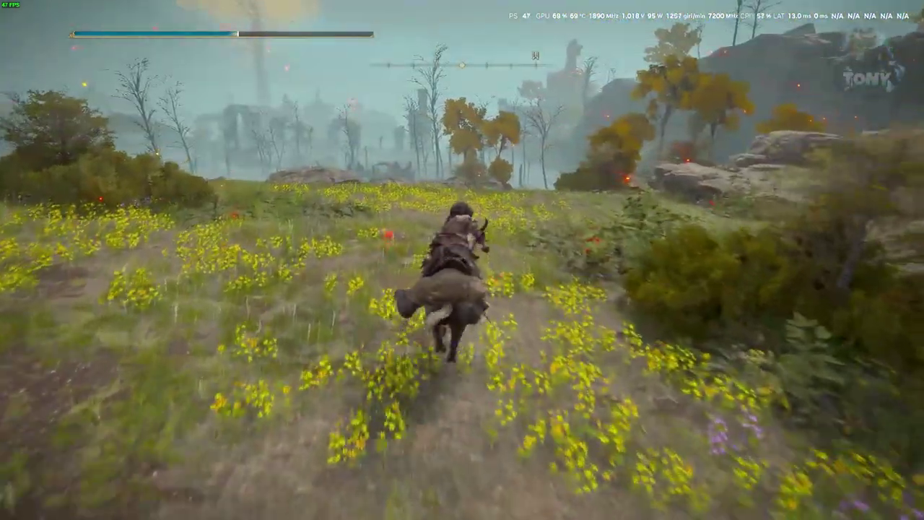
key(w)
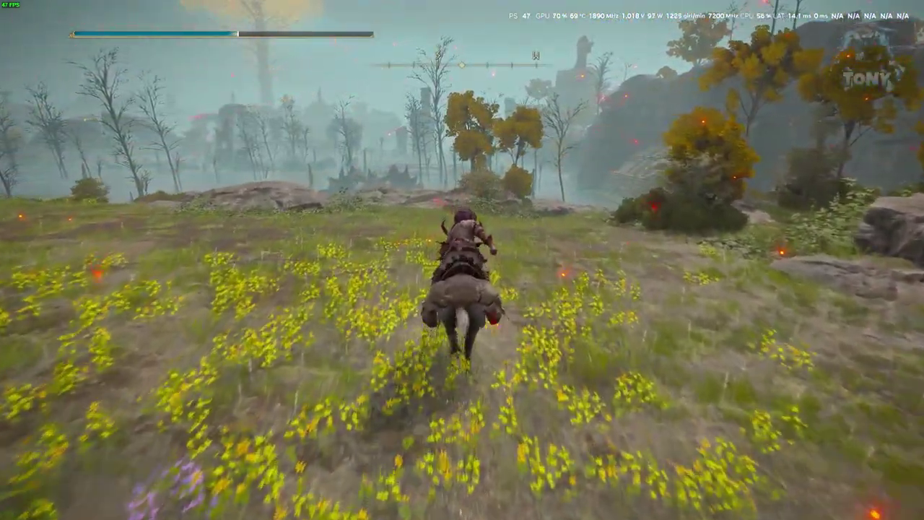
key(a)
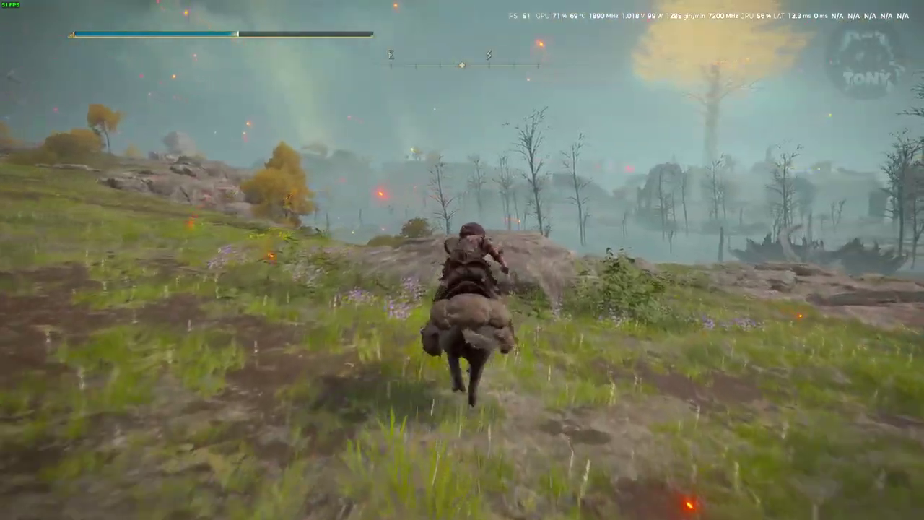
key(d)
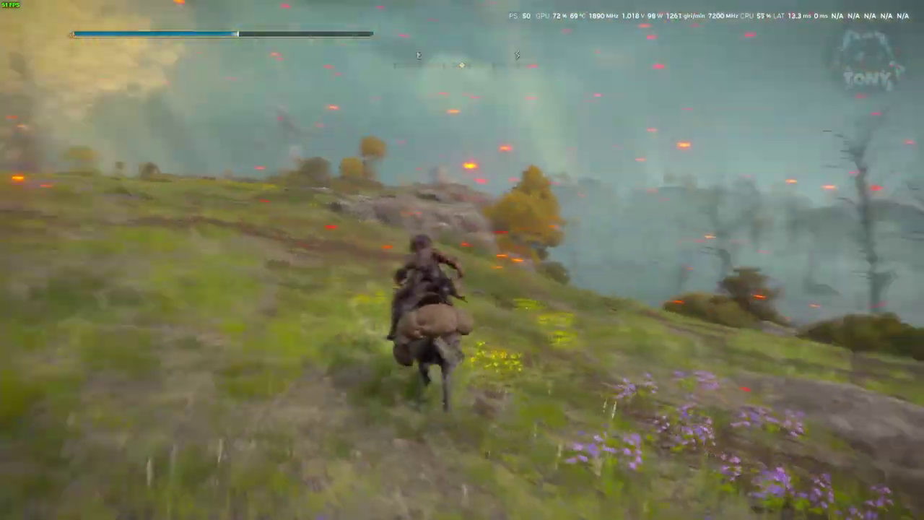
key(d)
key(d)
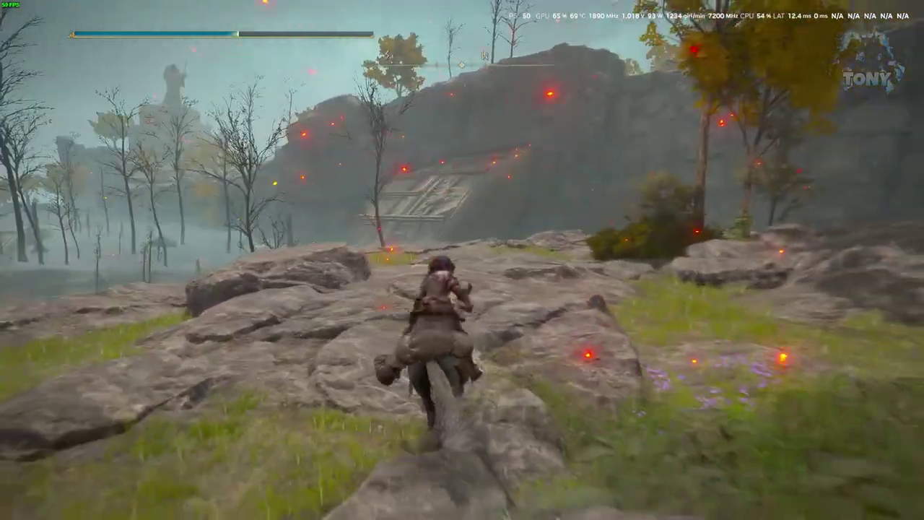
key(a)
key(g)
scroll(462, 260, down, 10)
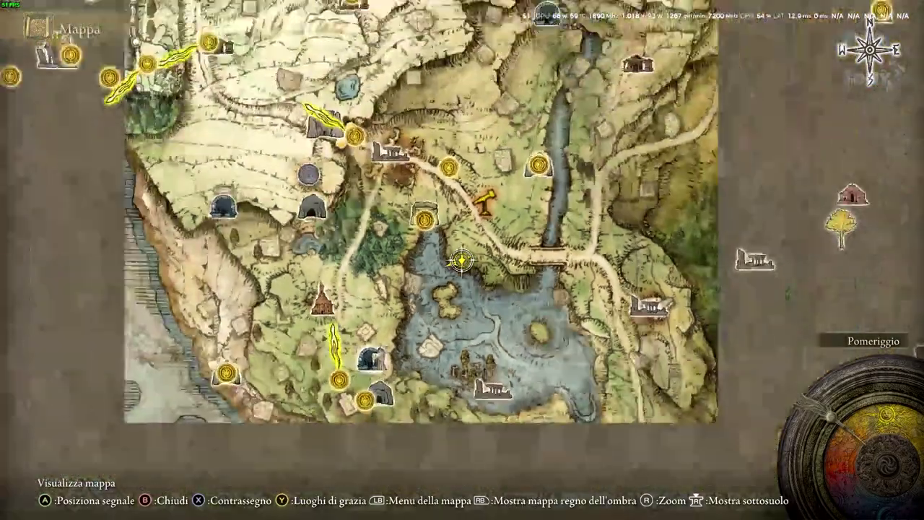
key(q)
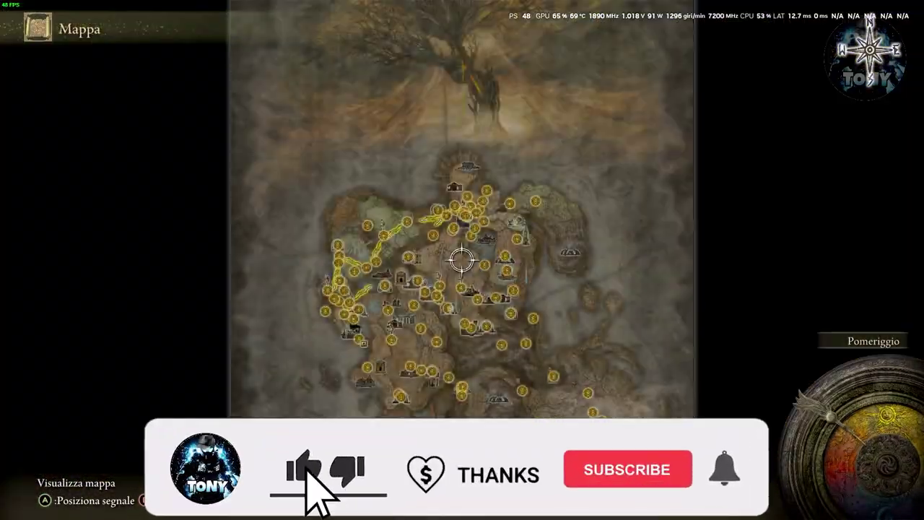
key(q)
key(g)
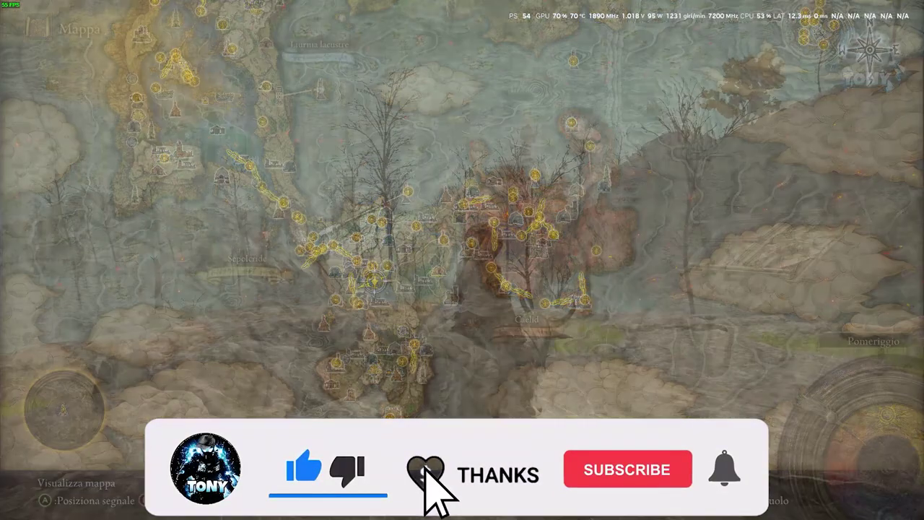
key(e)
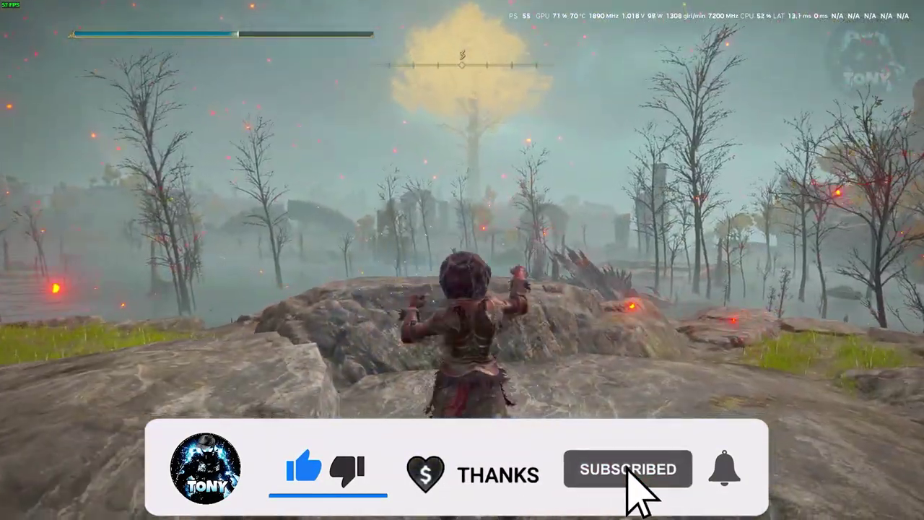